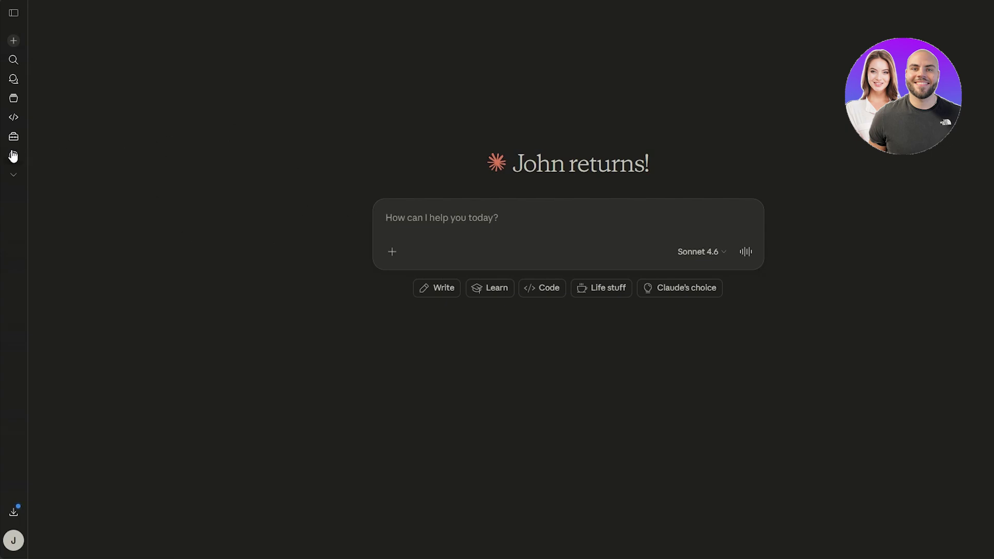
View the upgrade plans from the account menu, then open Claude Design from the sidebar.
left_click(13, 541)
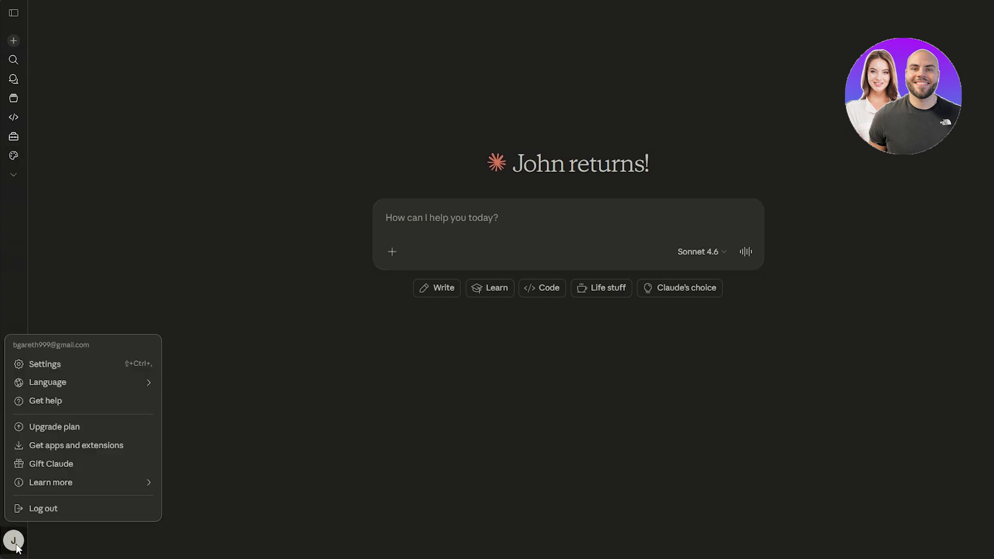
left_click(102, 436)
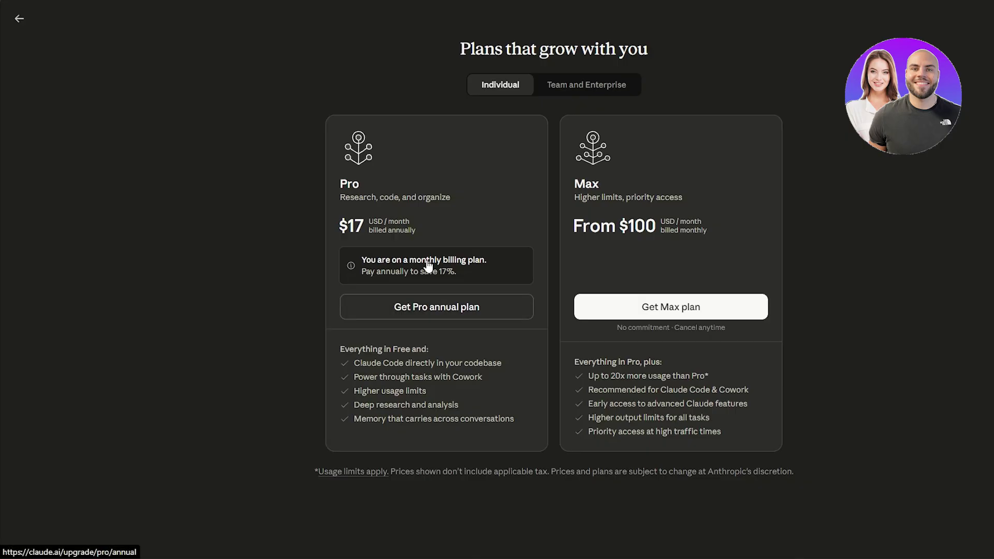
left_click(20, 19)
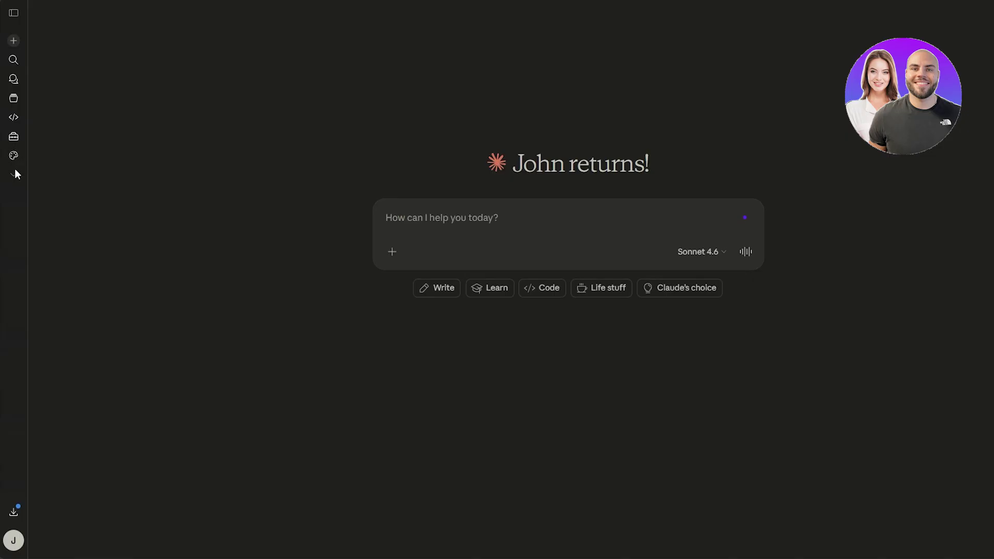
left_click(14, 156)
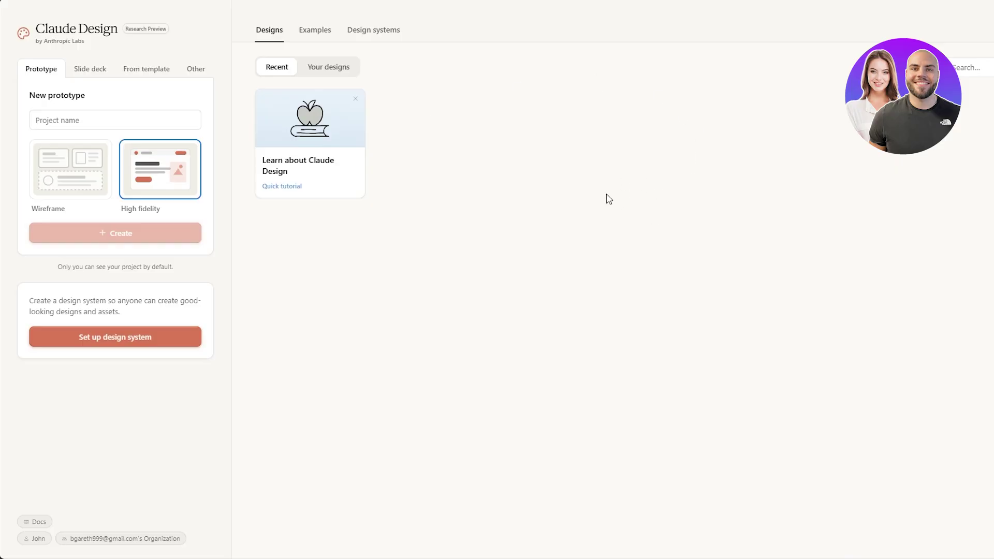
Create a prototype named 'Test', choosing High fidelity instead of Wireframe.
left_click(114, 117)
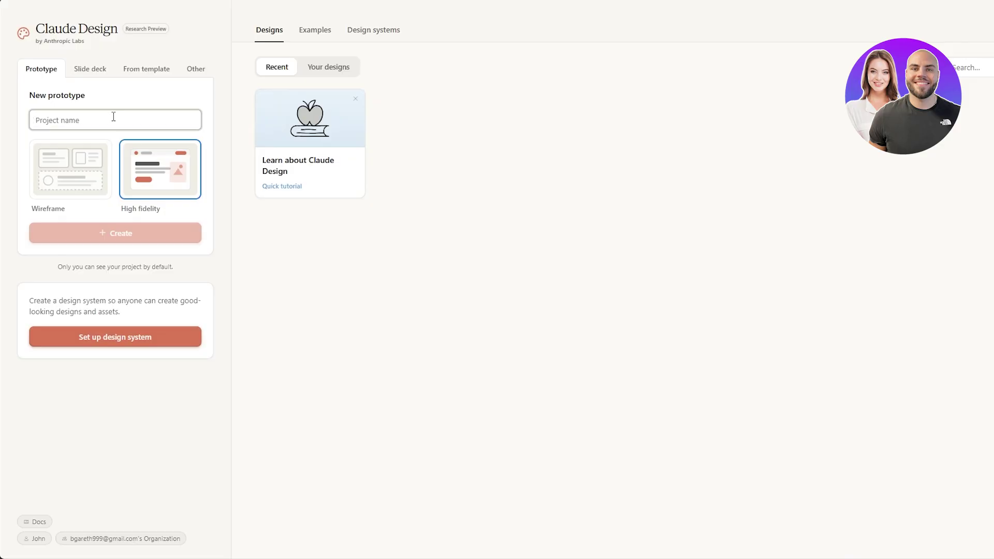
type("Test")
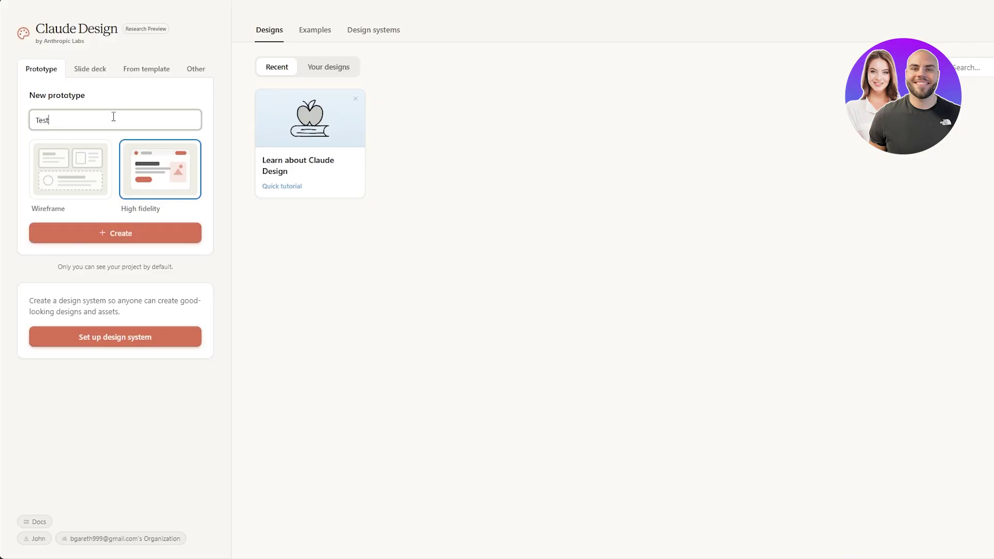
left_click(93, 180)
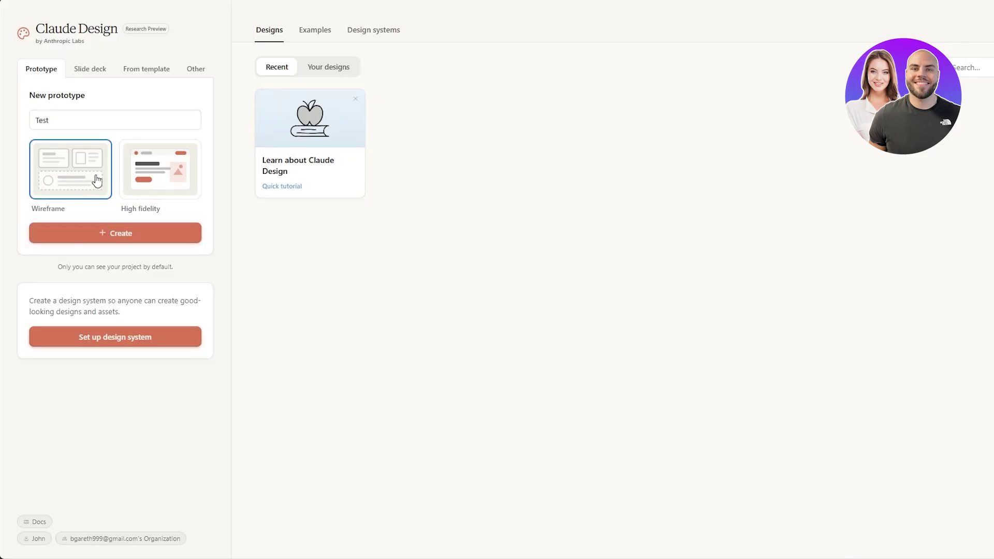
left_click(166, 166)
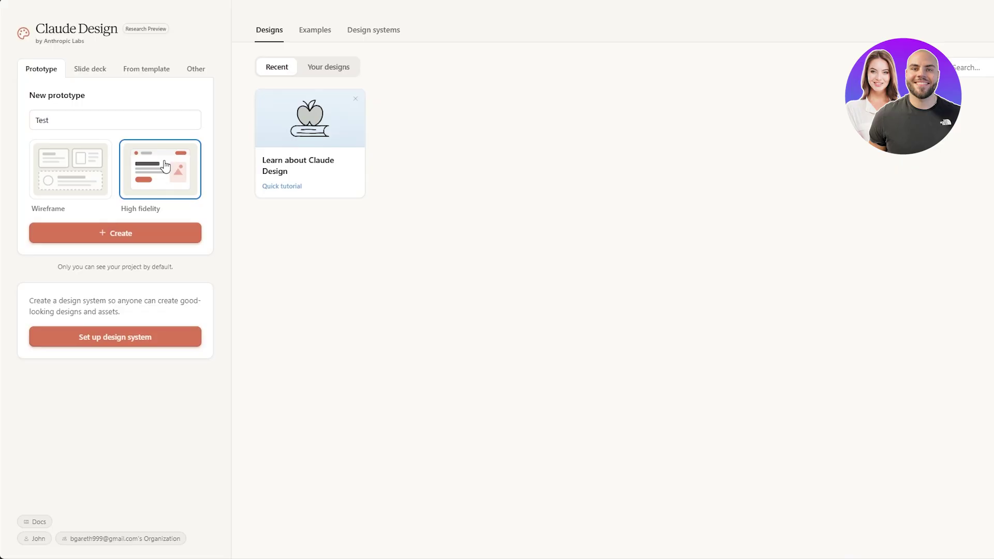
left_click(133, 236)
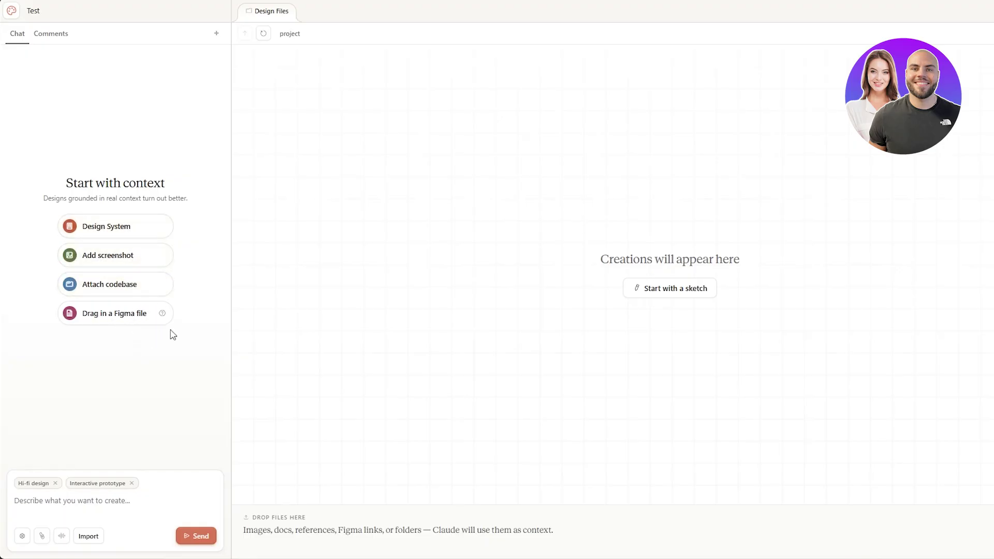
Prompt Claude for a modern SaaS landing page with hero, features grid, testimonials and pricing.
left_click(101, 503)
type("d")
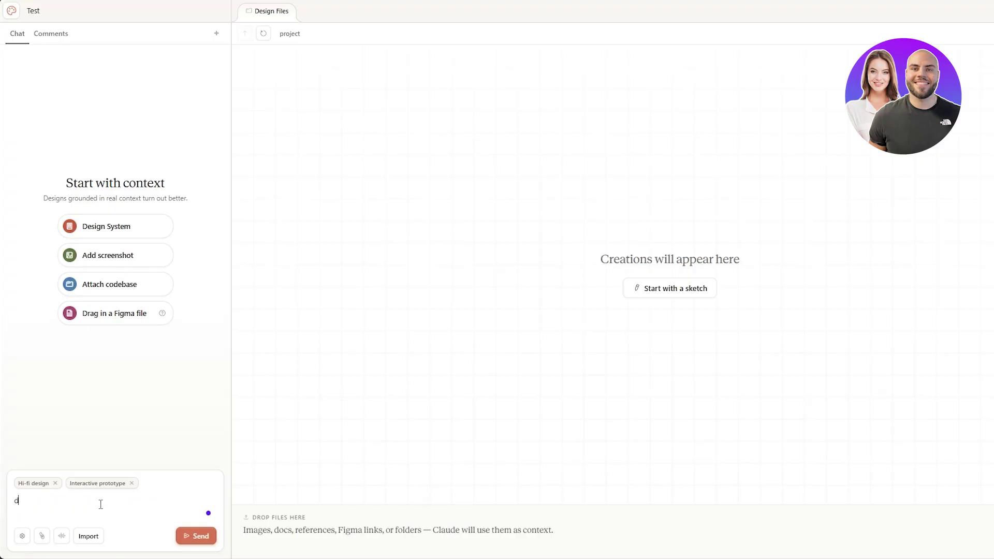
type("esign a modrn saas landing ")
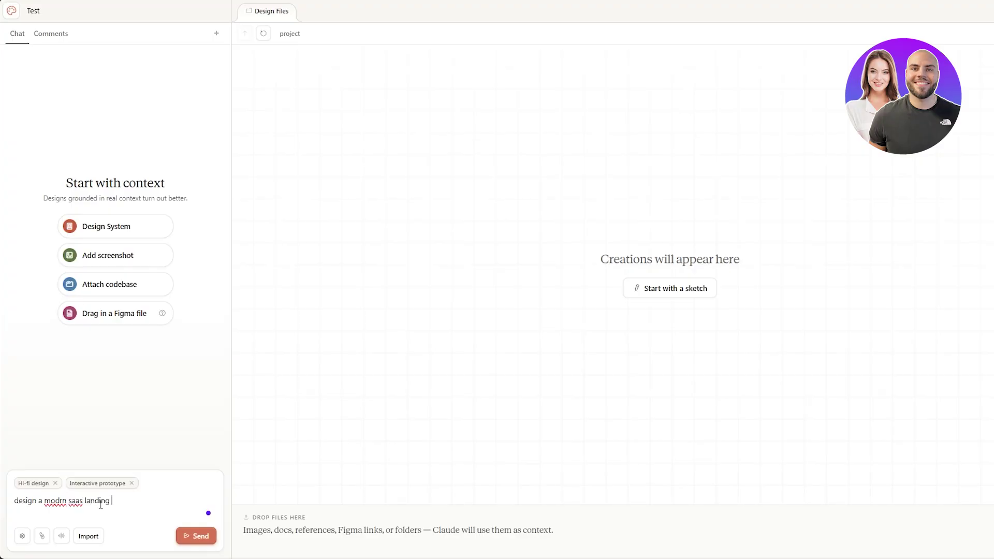
type("page with a hero section, features, grid, tes")
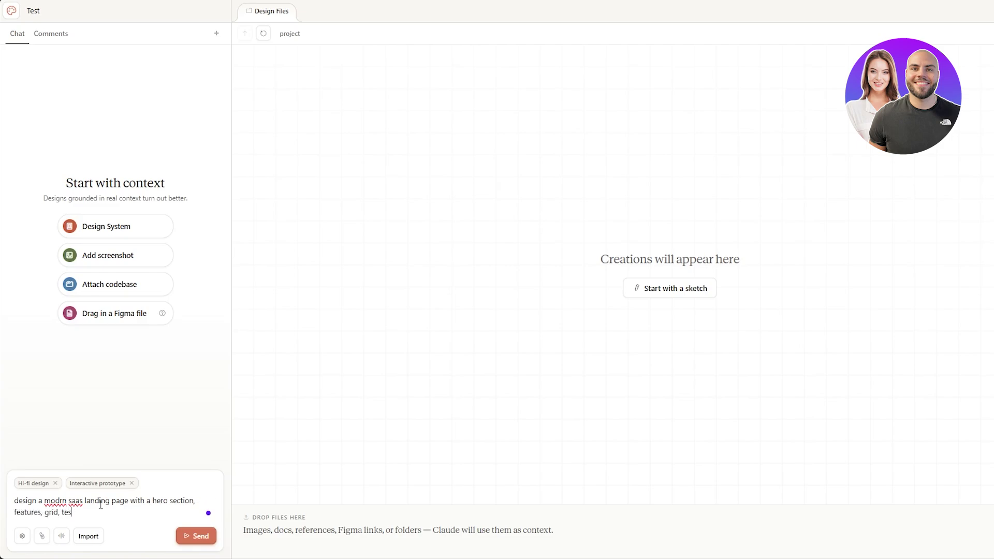
type("timonials, and pricing section. ")
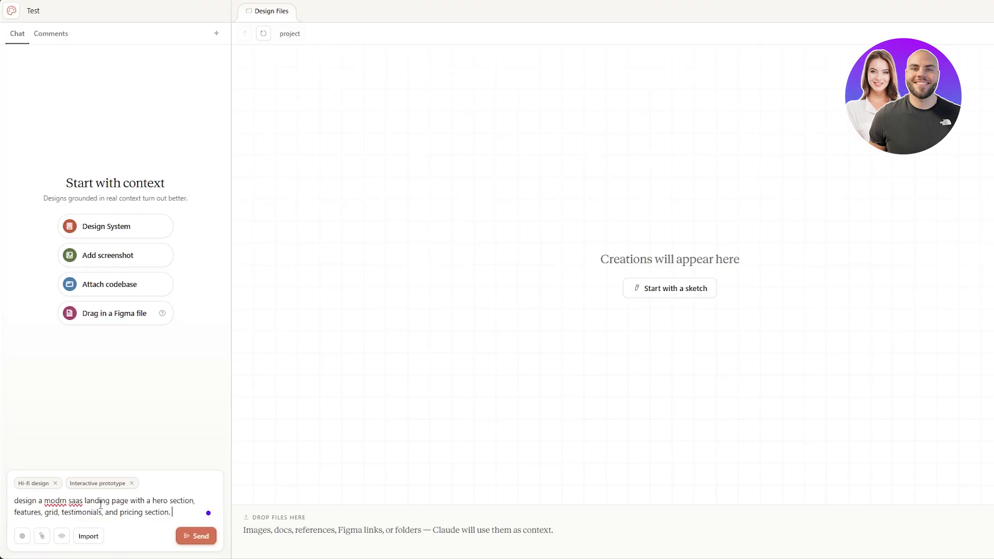
type("use a clean and ")
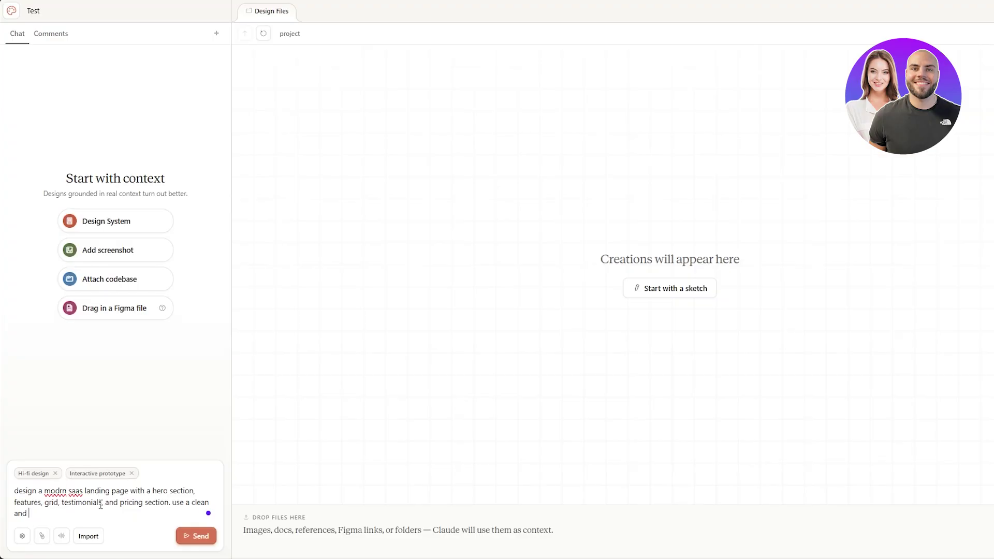
type("minimal style.")
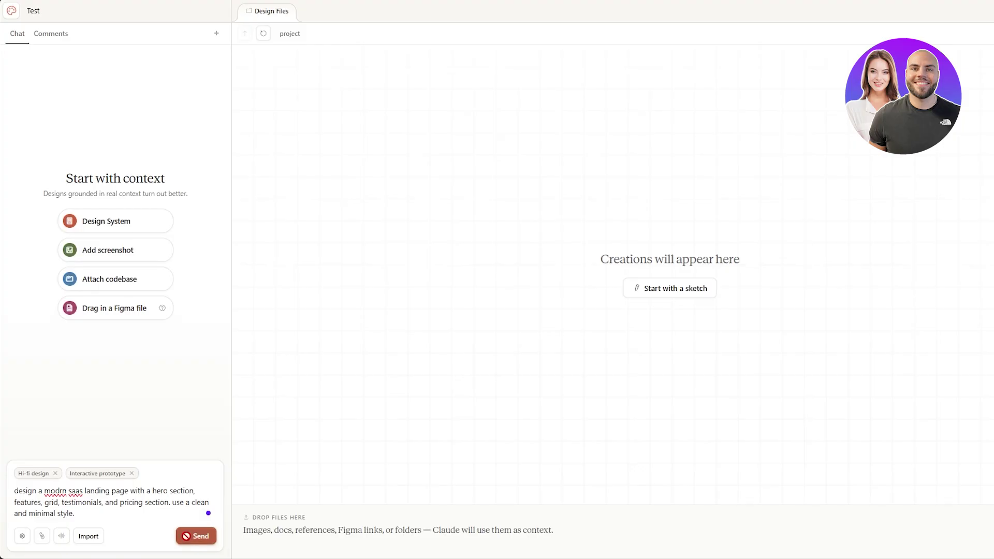
left_click(186, 536)
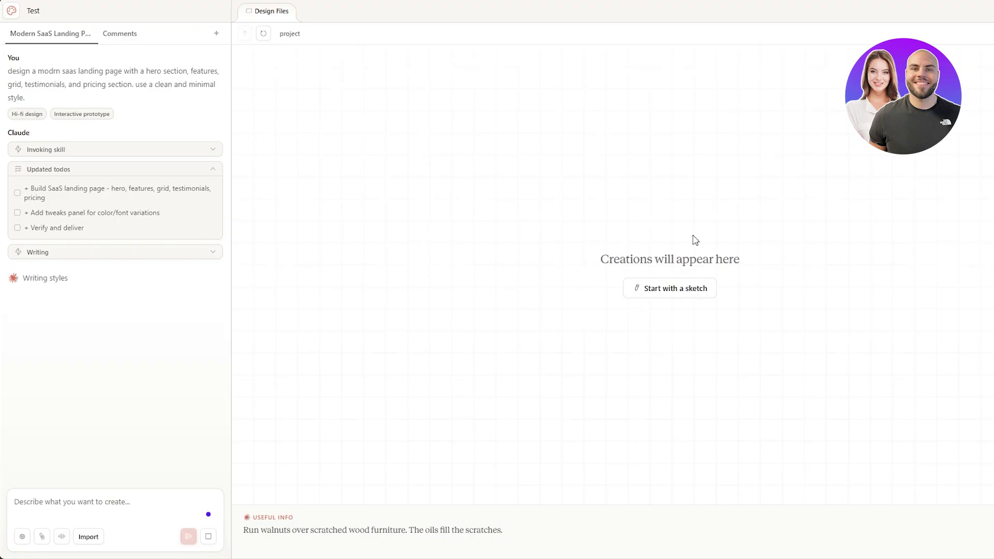
Expand the todo list, the Landing Page.html writing row and the Frontend design skill row.
left_click(58, 175)
left_click(57, 176)
left_click(64, 258)
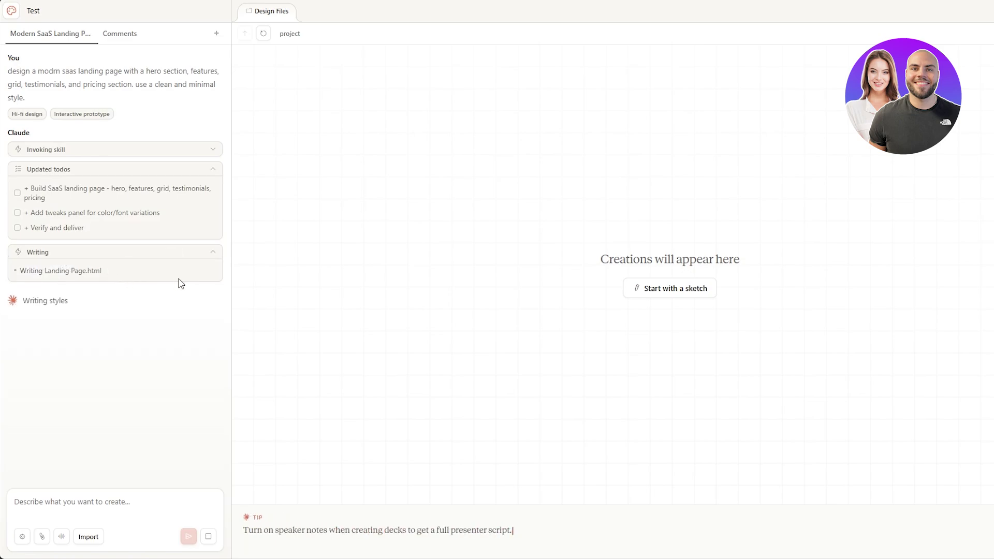
left_click(213, 152)
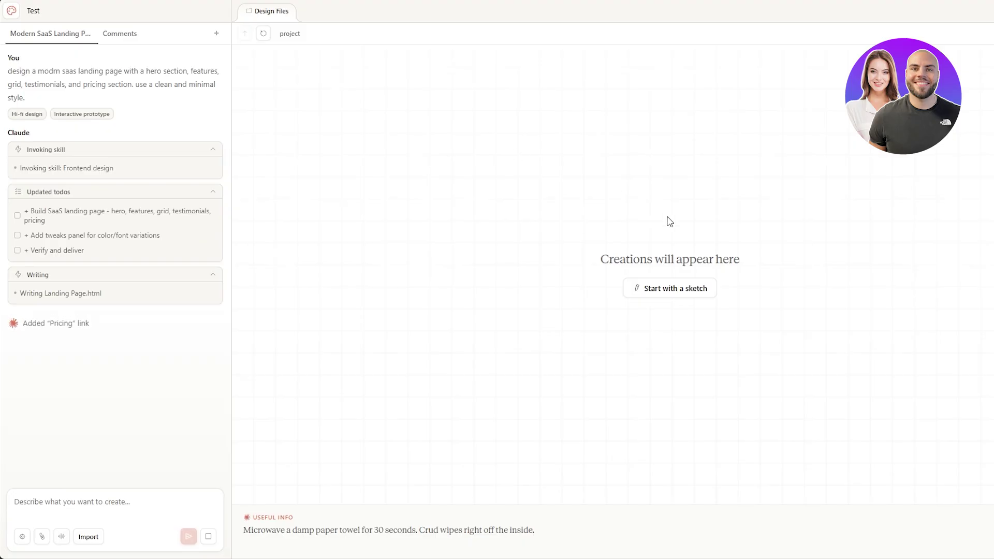
Start a blank sketch and draw the page outline, a small logo box and a large hero box.
left_click(668, 293)
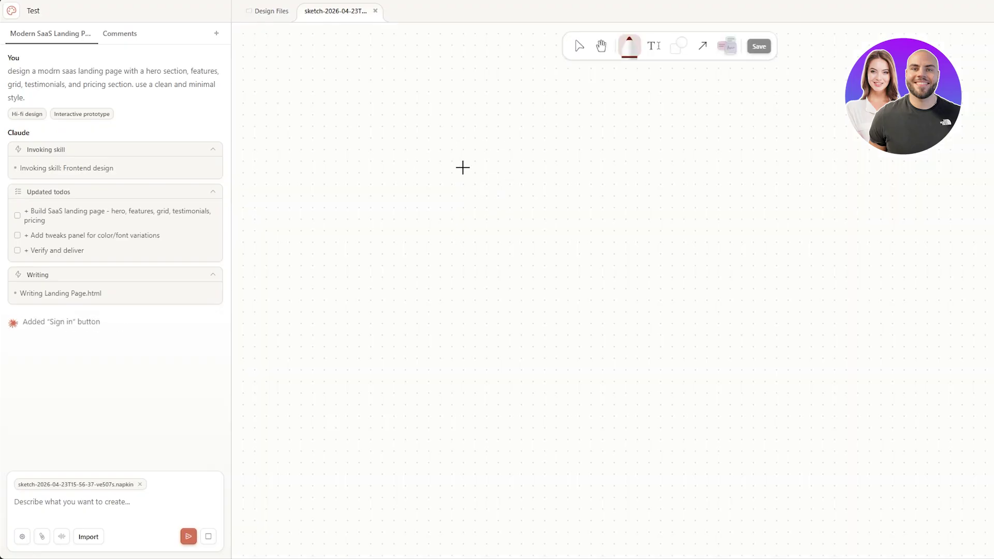
mouse_move(555, 103)
left_mouse_down()
mouse_move(768, 106)
mouse_move(740, 444)
mouse_move(629, 449)
mouse_move(582, 470)
mouse_move(560, 108)
left_mouse_up()
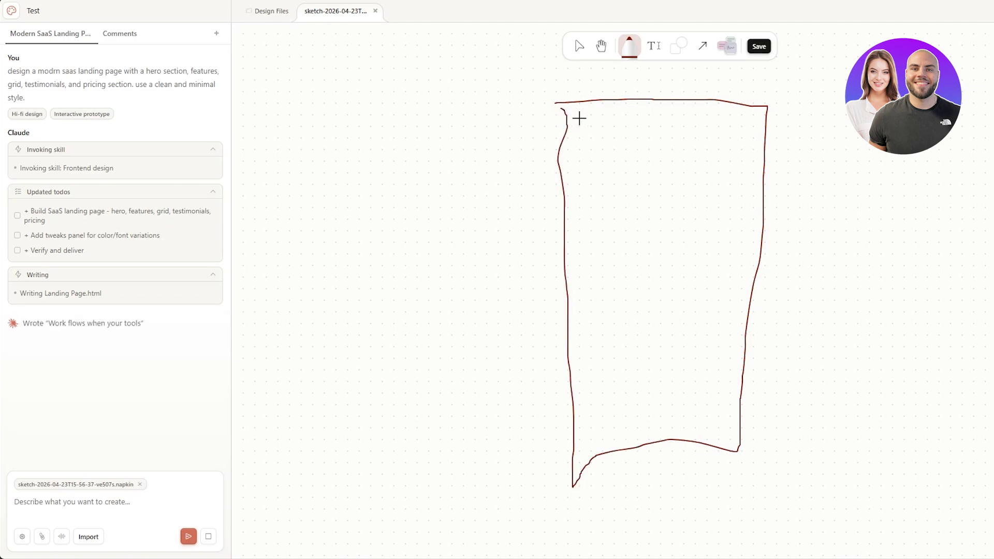
mouse_move(580, 119)
left_mouse_down()
mouse_move(575, 152)
mouse_move(617, 148)
mouse_move(616, 121)
mouse_move(578, 119)
mouse_move(594, 138)
mouse_move(602, 129)
mouse_move(580, 149)
mouse_move(610, 148)
left_mouse_up()
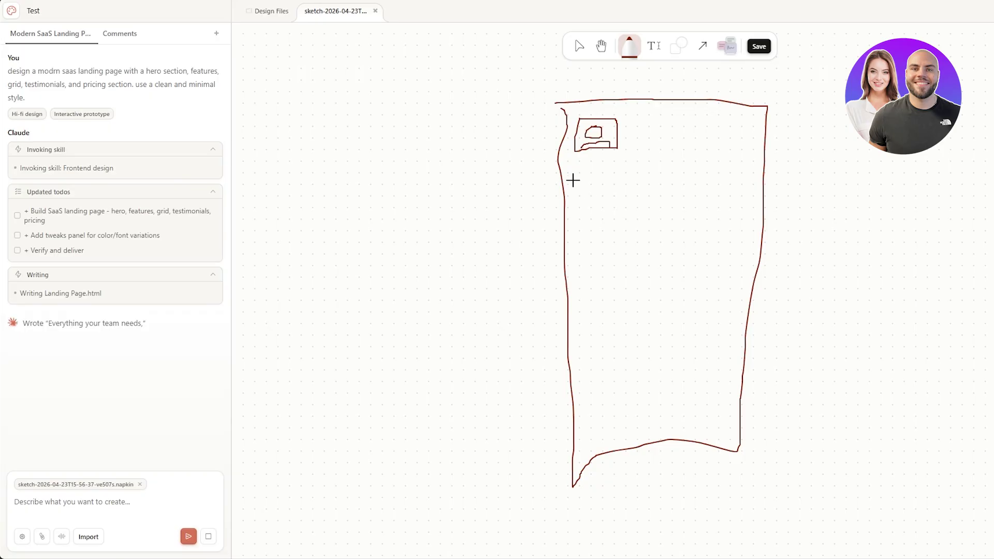
mouse_move(575, 163)
left_mouse_down()
mouse_move(752, 167)
mouse_move(724, 303)
mouse_move(579, 285)
mouse_move(583, 160)
left_mouse_up()
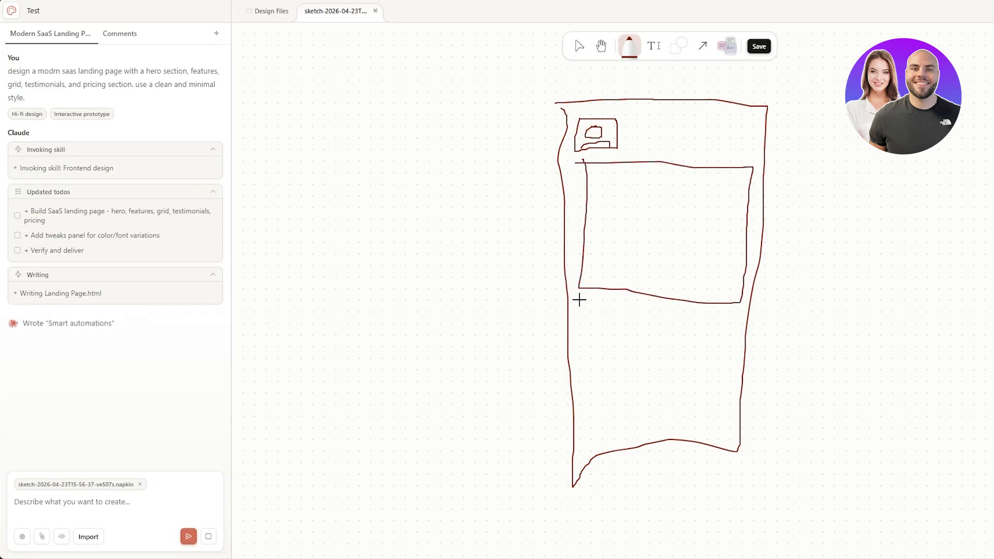
Draw five text lines below the hero and save the napkin sketch.
left_click_drag(589, 320, 737, 320)
left_click_drag(596, 343, 727, 346)
left_click_drag(609, 366, 731, 368)
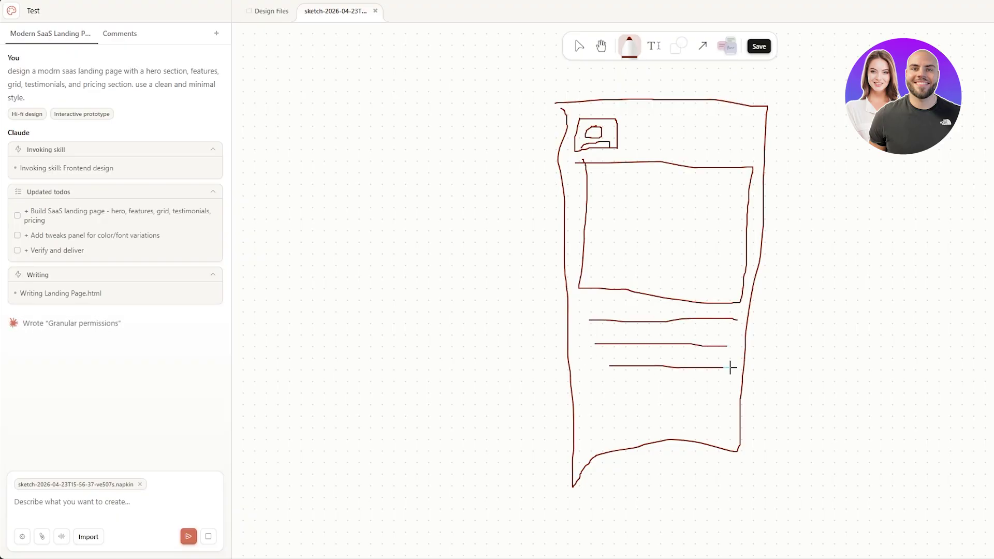
left_click_drag(599, 387, 752, 400)
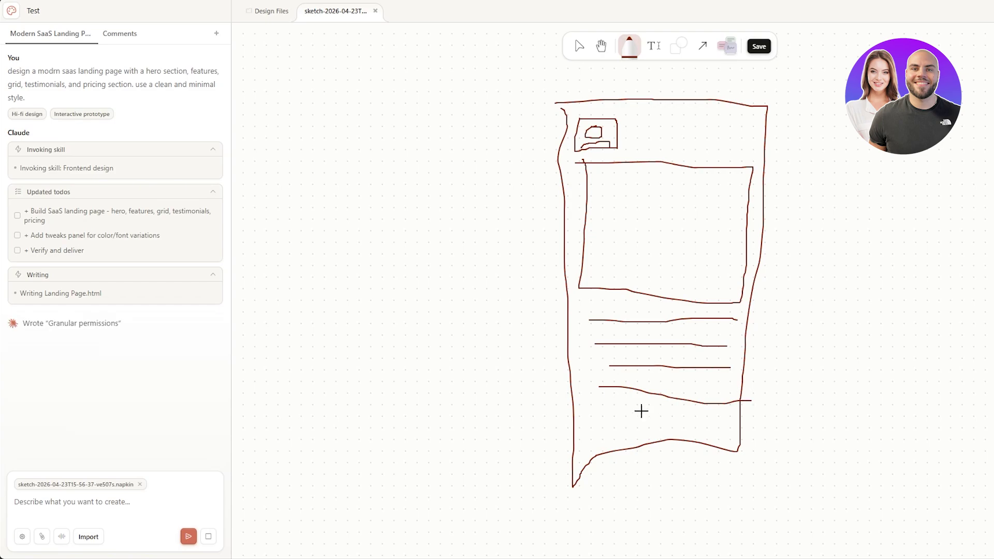
left_click_drag(581, 417, 732, 422)
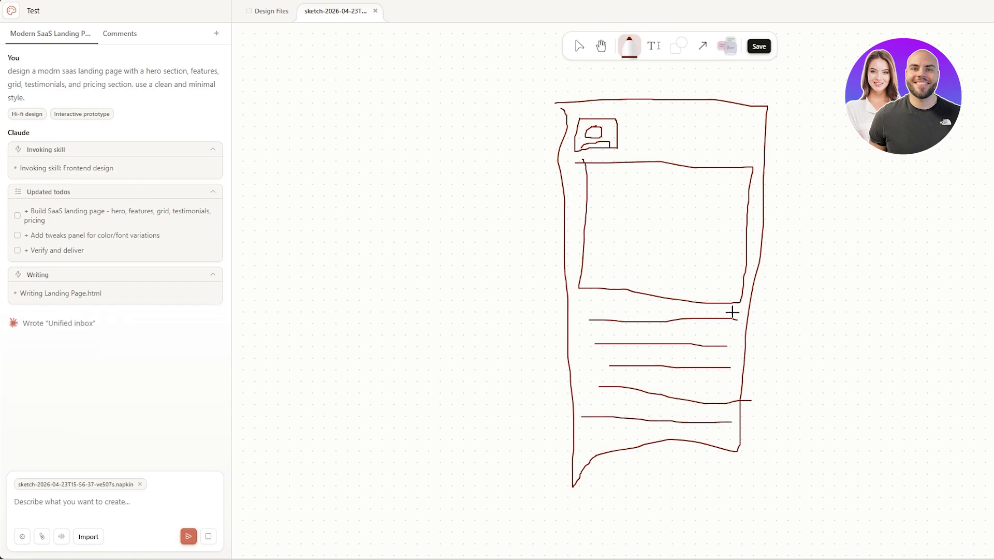
left_click(759, 47)
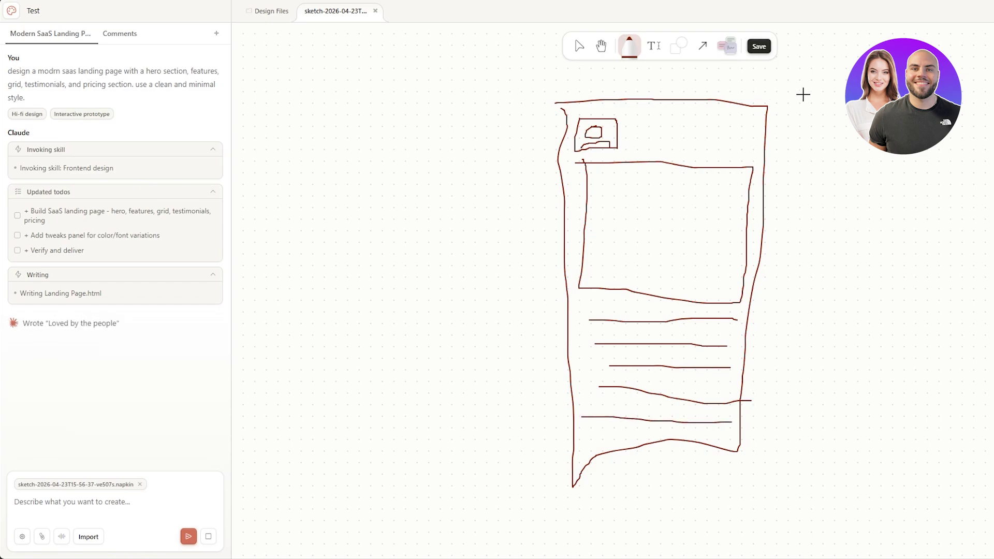
Find the napkin sketch in the Design Files scraps folder and open it.
left_click(270, 13)
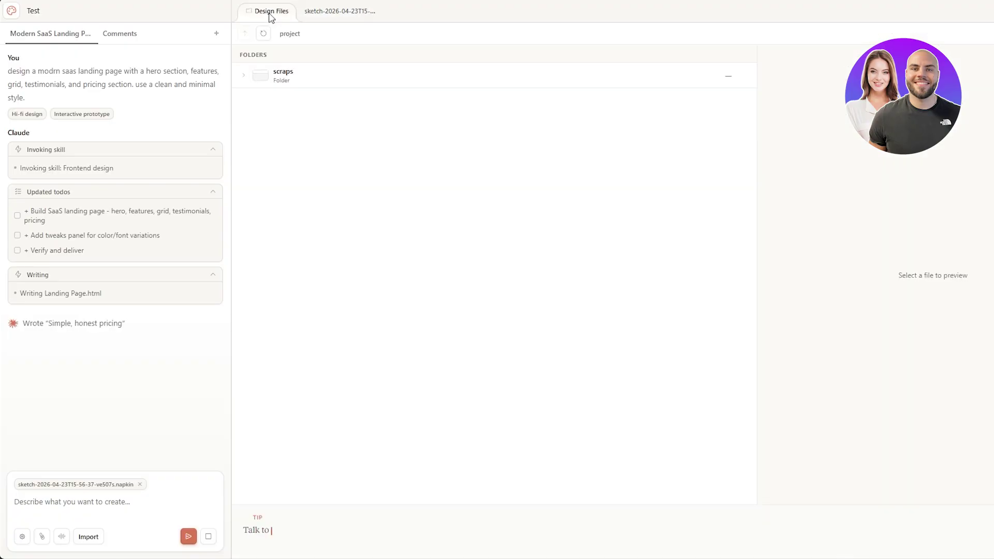
left_click(332, 9)
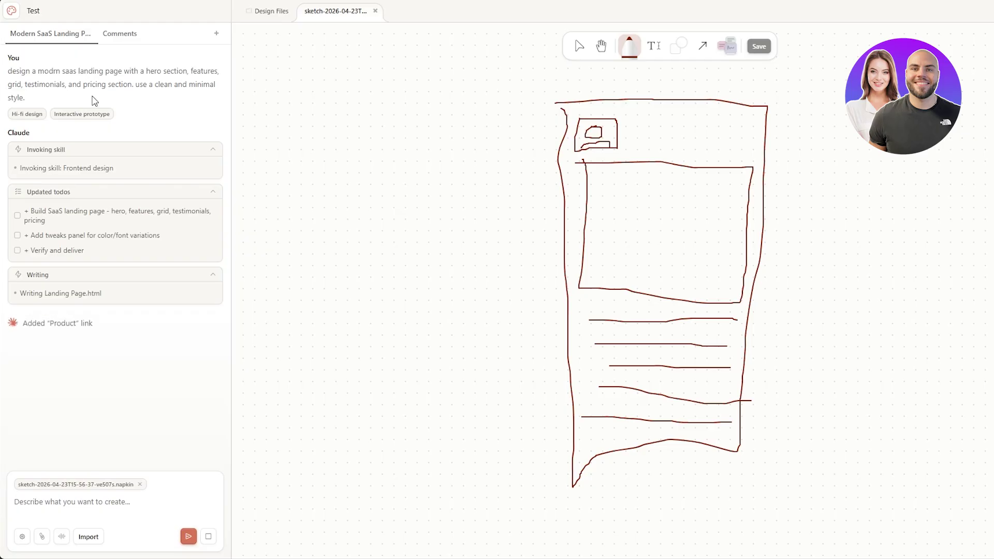
left_click(279, 14)
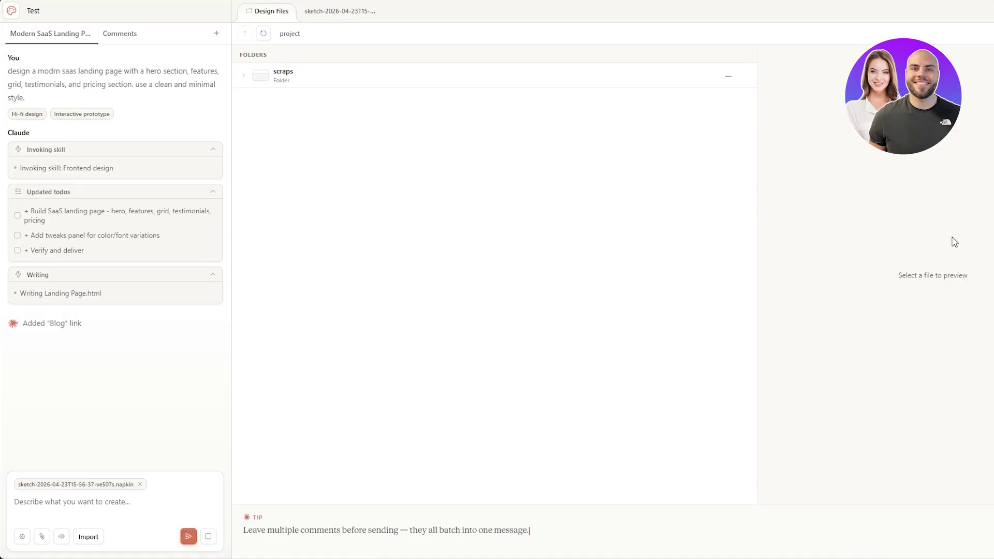
left_click(454, 80)
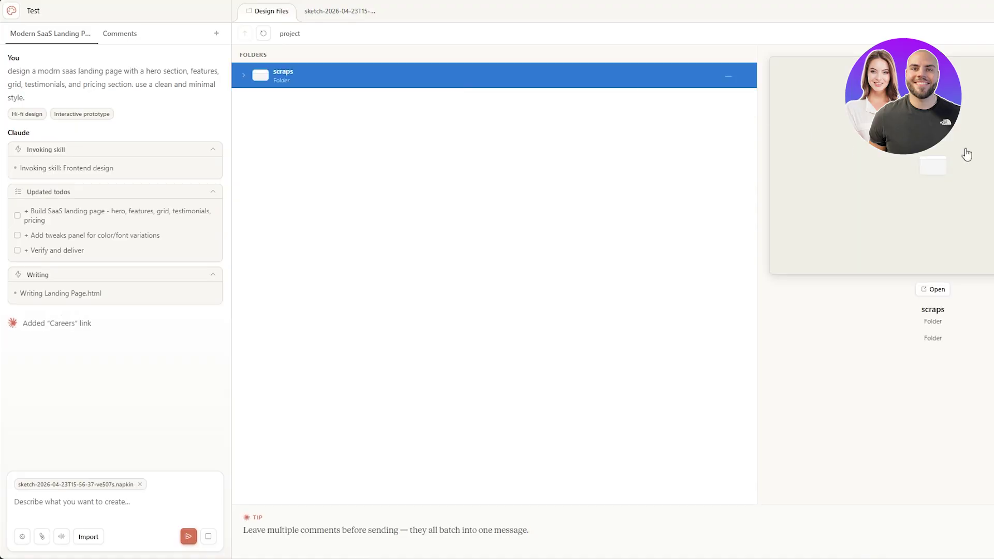
left_click(933, 289)
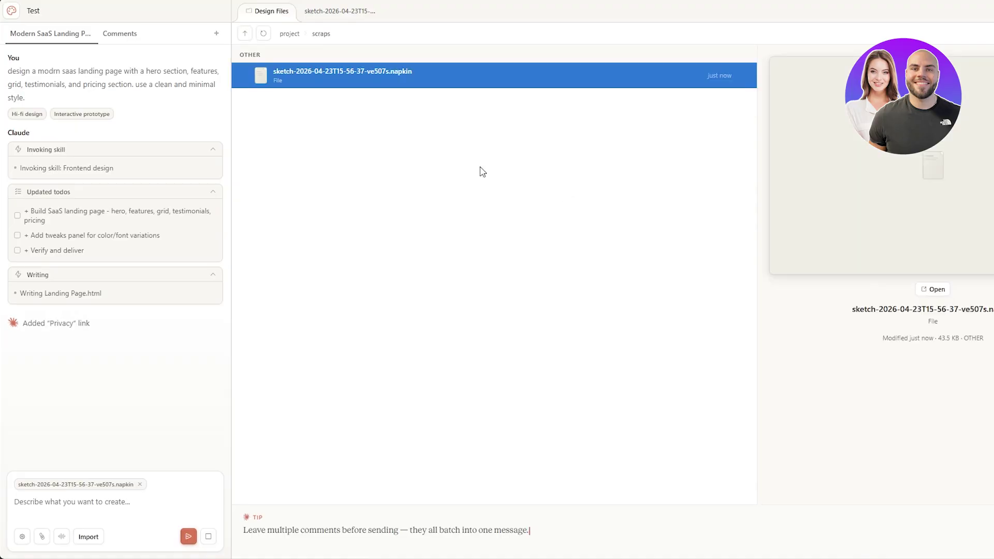
left_click(934, 290)
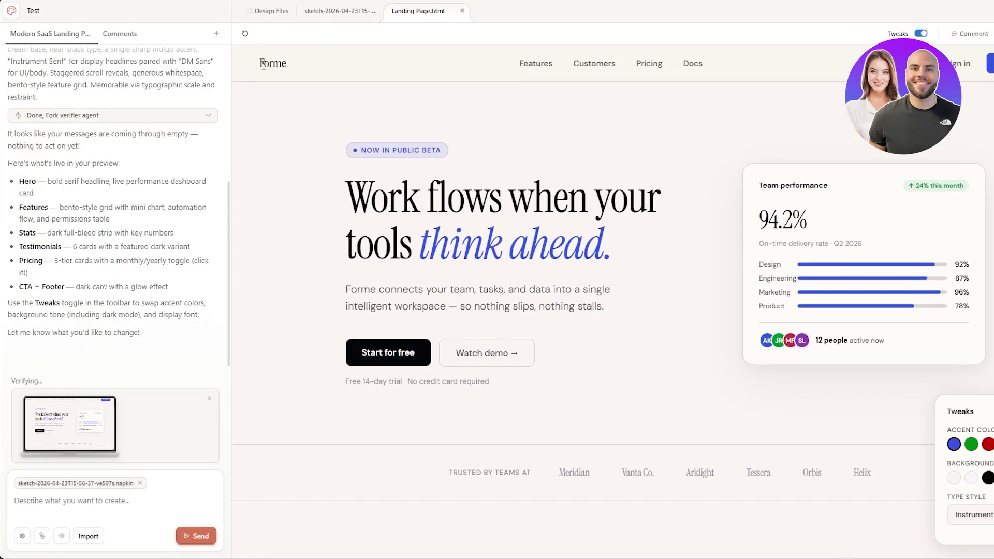
left_click(550, 66)
left_click(589, 62)
scroll(526, 215, "up", 10)
scroll(526, 215, "up", 5)
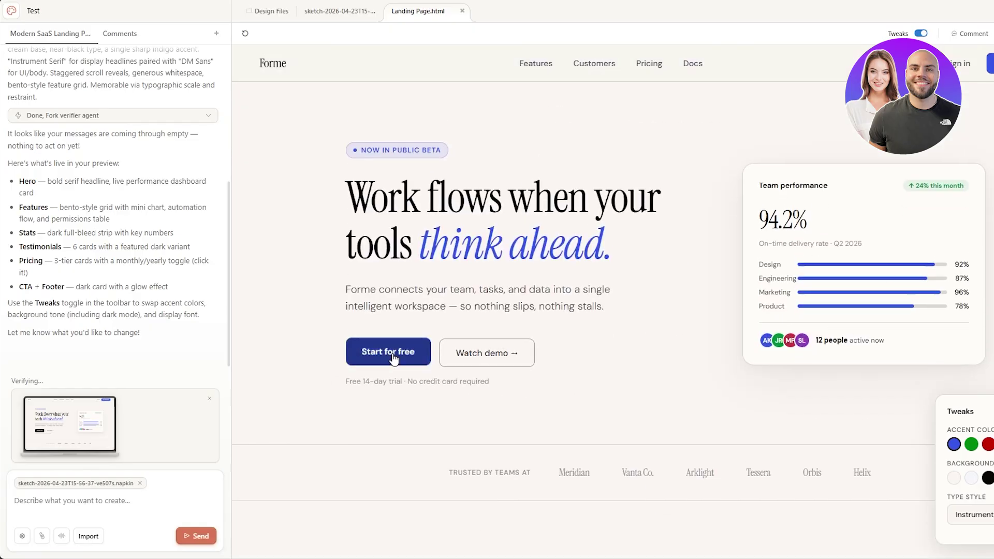
scroll(604, 393, "down", 3)
scroll(642, 445, "down", 8)
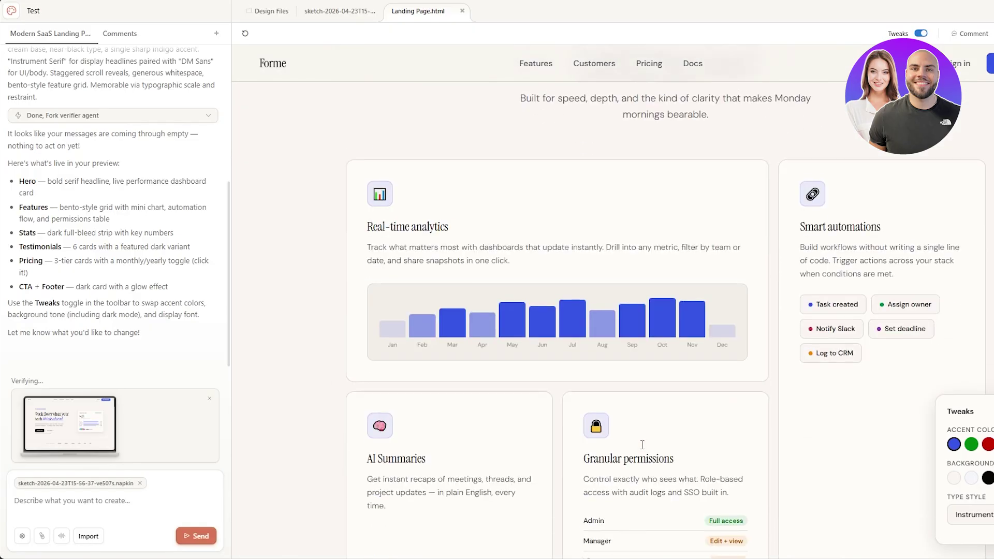
scroll(835, 430, "down", 6)
scroll(835, 430, "down", 20)
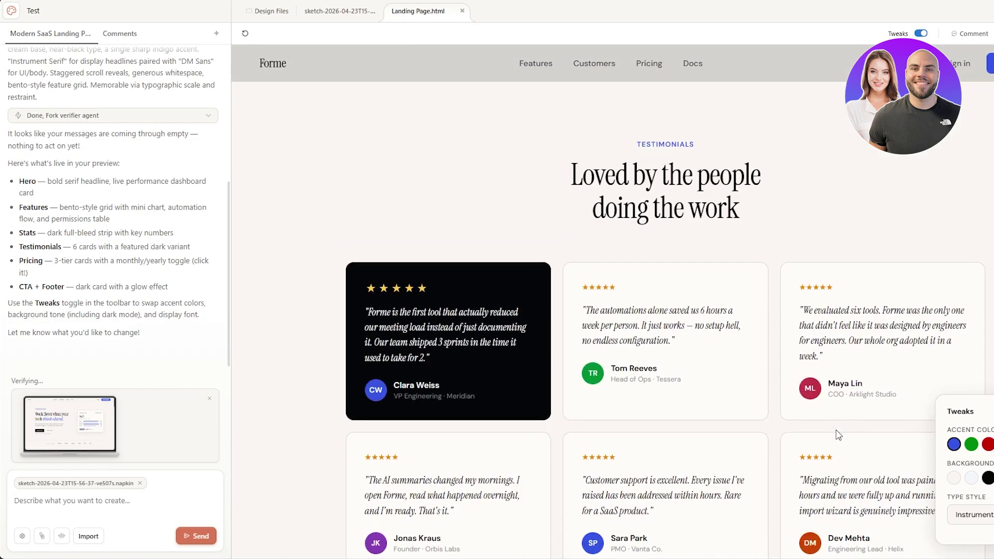
scroll(838, 434, "up", 10)
scroll(837, 434, "up", 2)
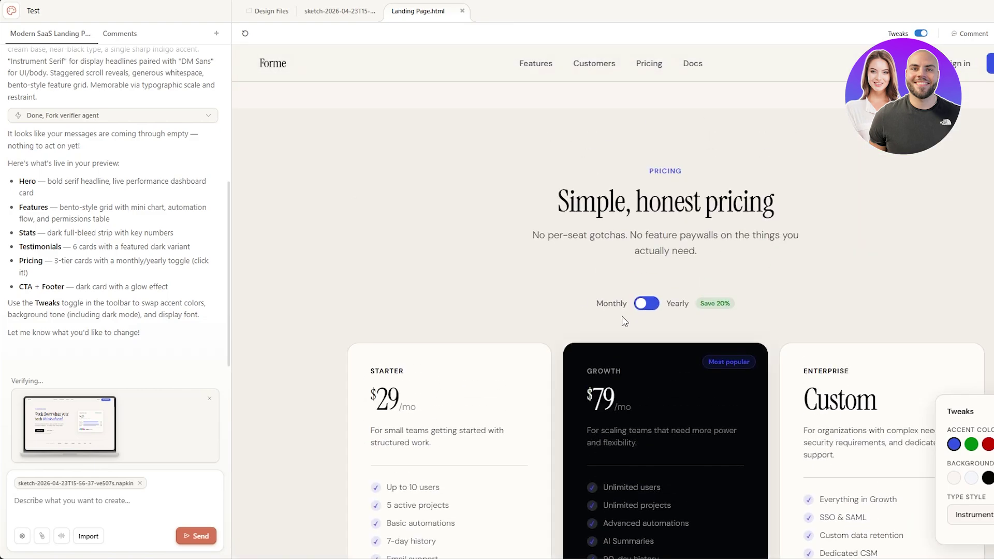
left_click(646, 305)
left_click(647, 306)
left_click(646, 305)
left_click(647, 306)
scroll(704, 276, "up", 15)
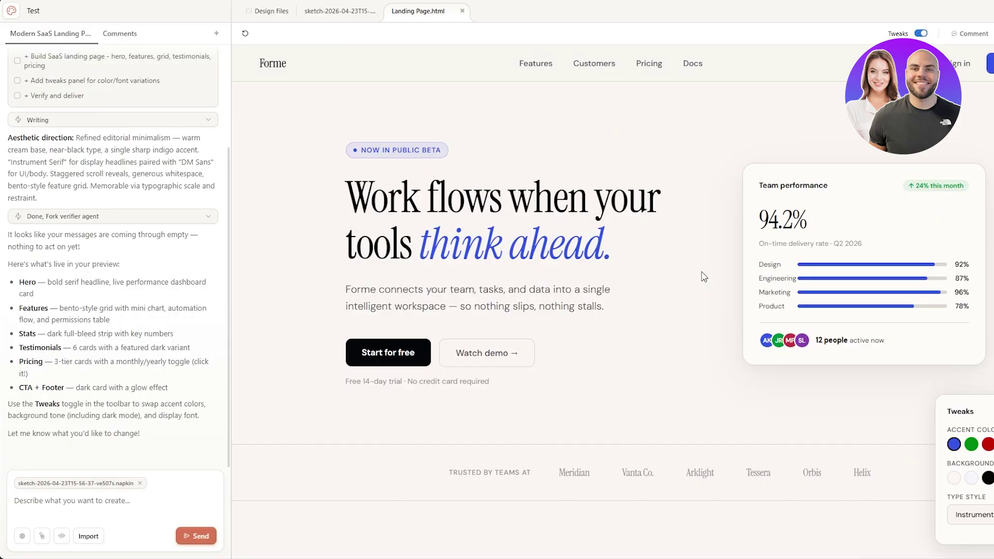
Give the page a black background and green accent, after trying red, purple and grey.
left_click(972, 445)
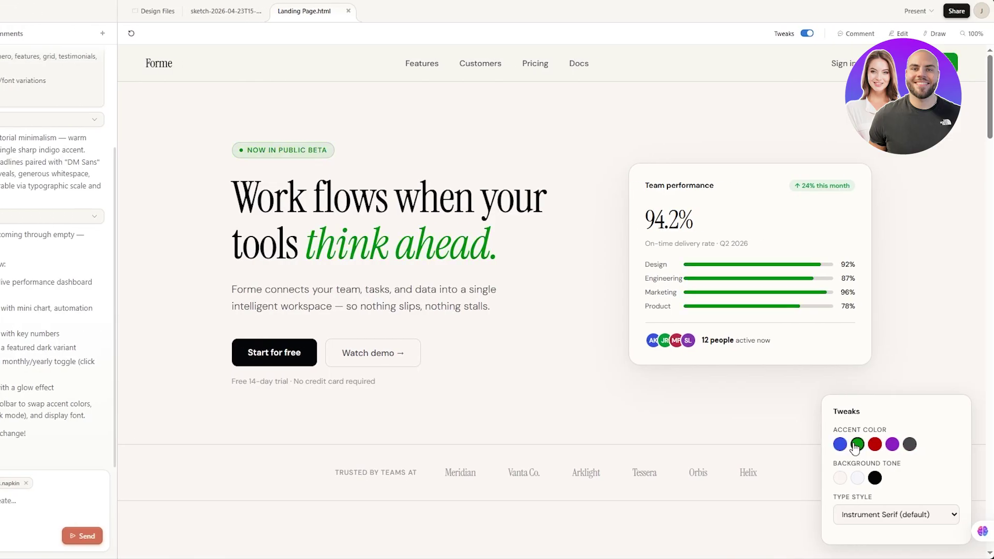
left_click(876, 448)
left_click(893, 450)
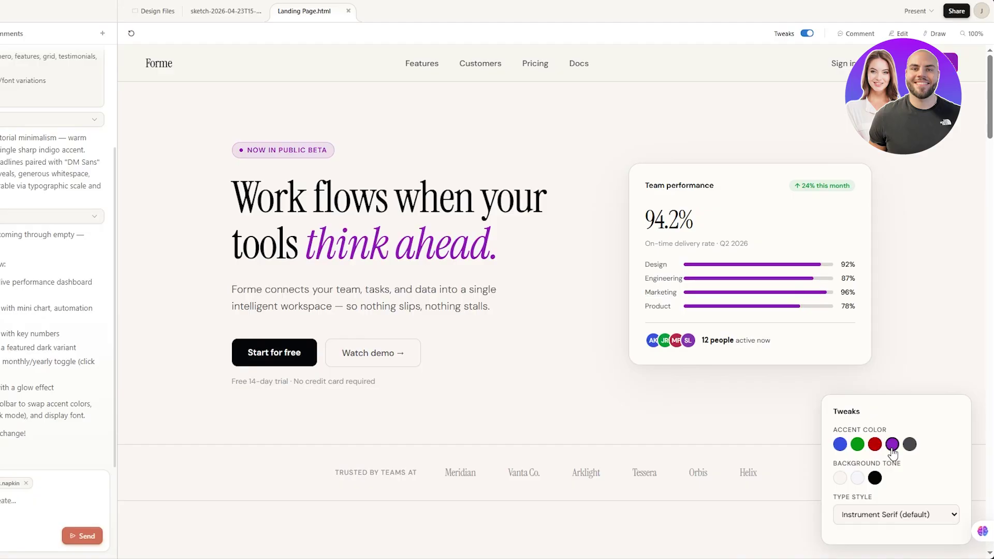
left_click(858, 446)
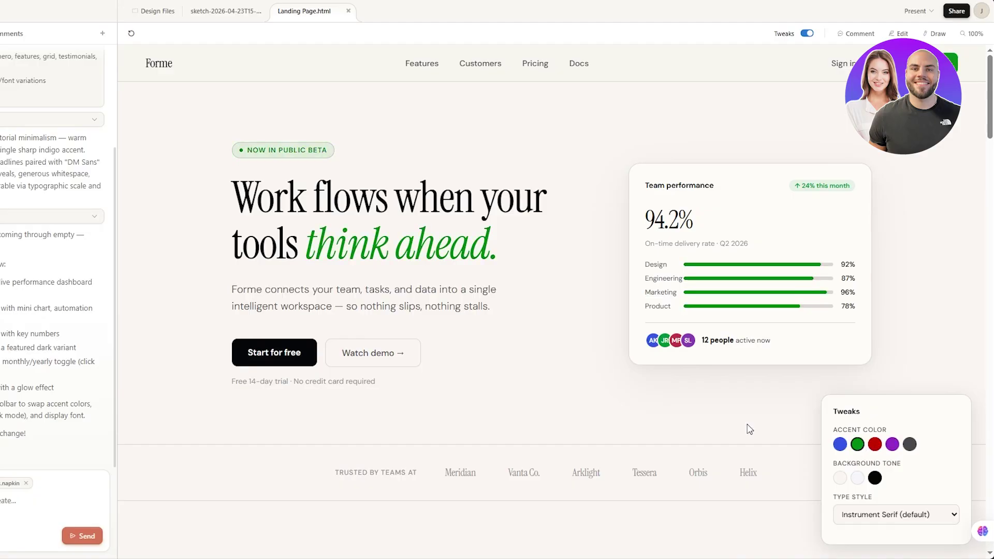
left_click(874, 479)
left_click(873, 446)
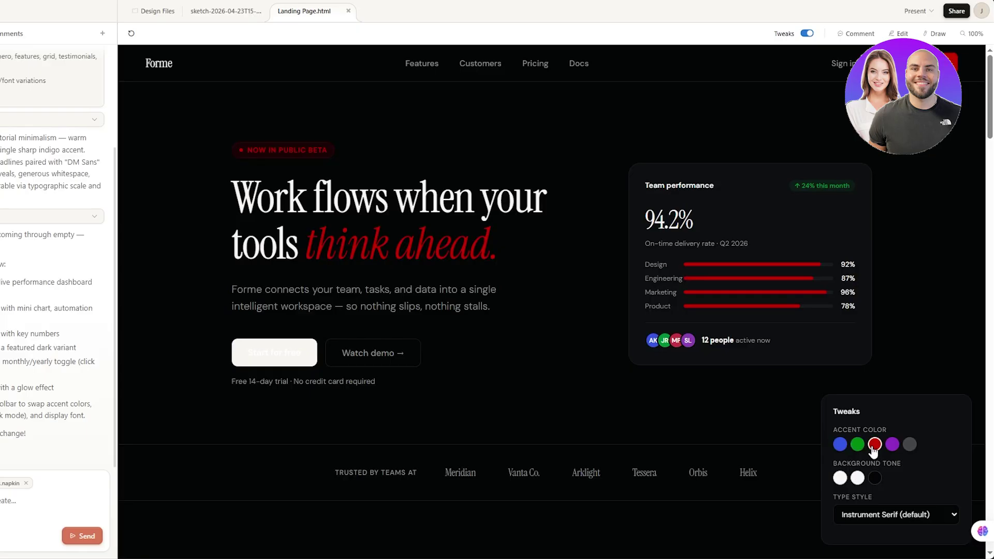
left_click(892, 446)
left_click(908, 446)
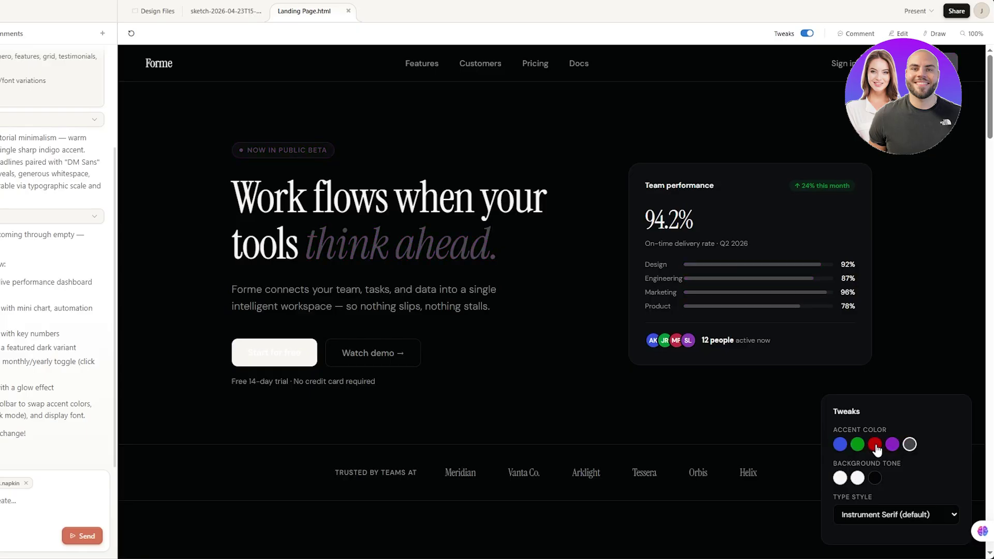
left_click(860, 445)
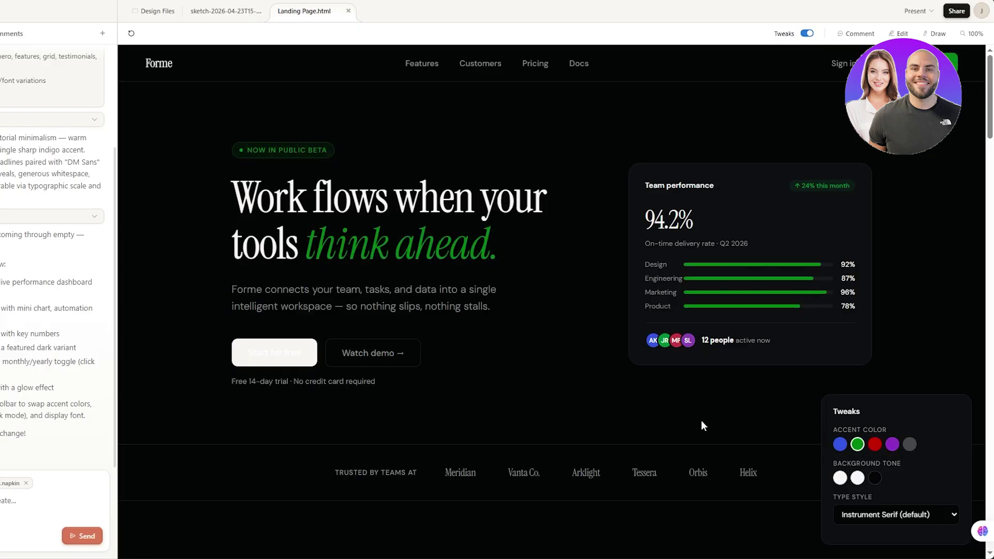
Set the type style to Georgia, then bring up the Present and Share options.
scroll(863, 521, "down", 7)
left_click(883, 524)
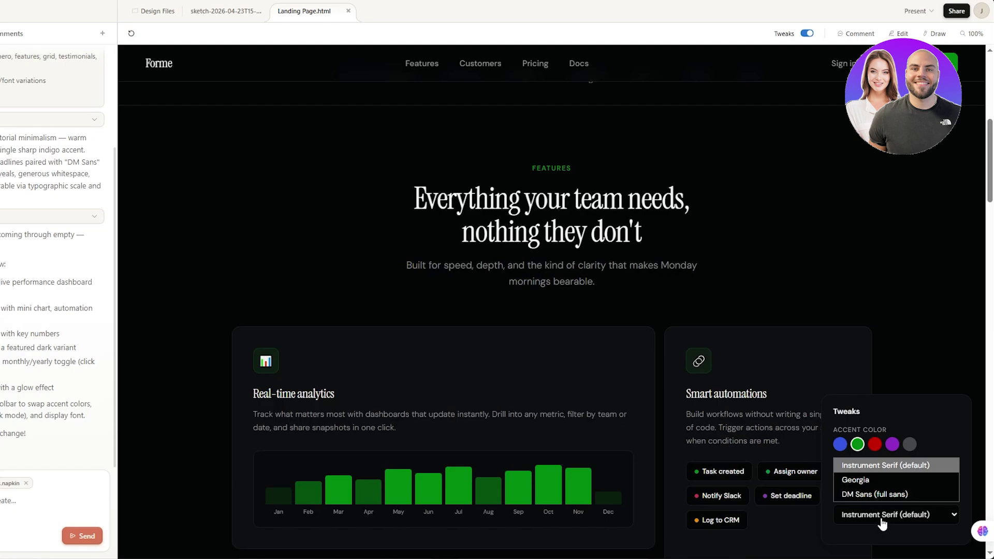
left_click(872, 481)
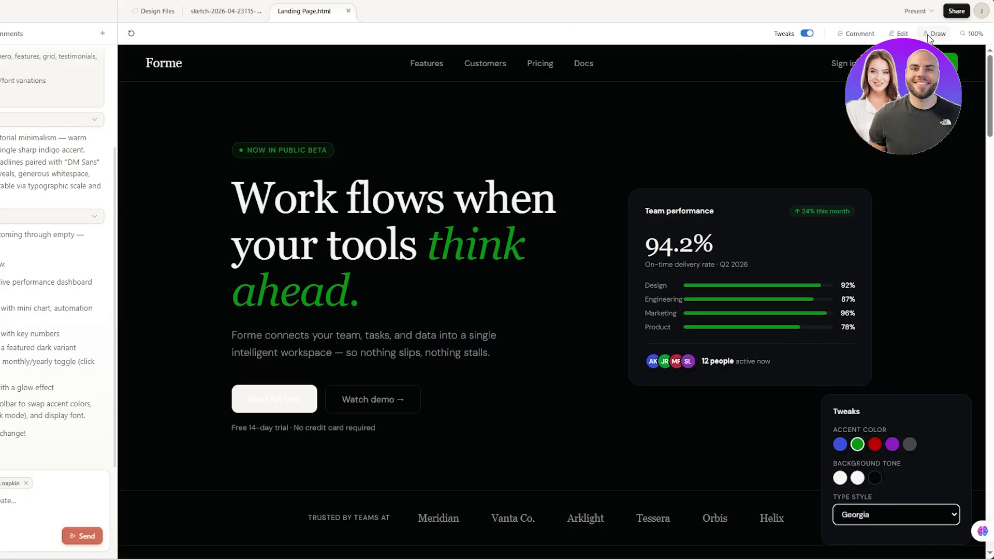
left_click(929, 10)
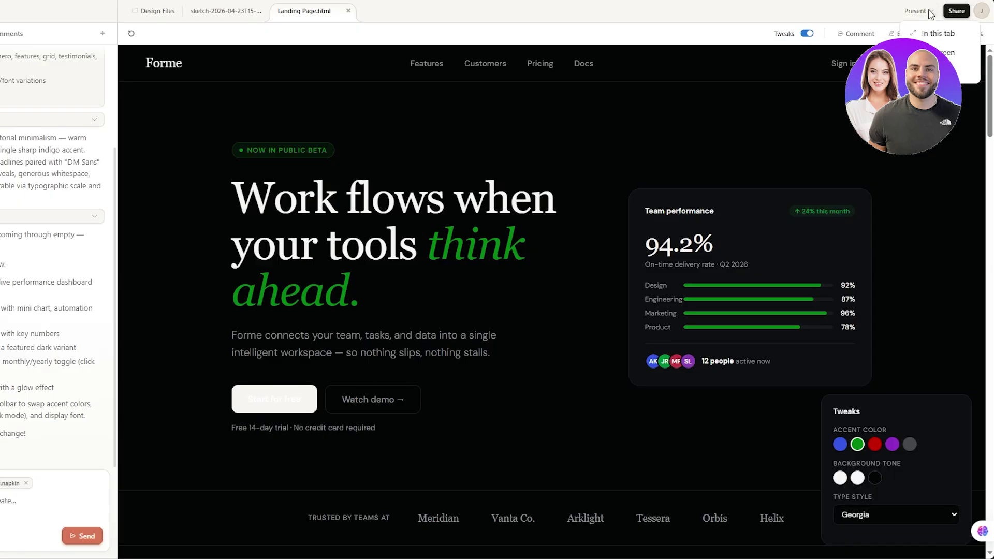
left_click(957, 15)
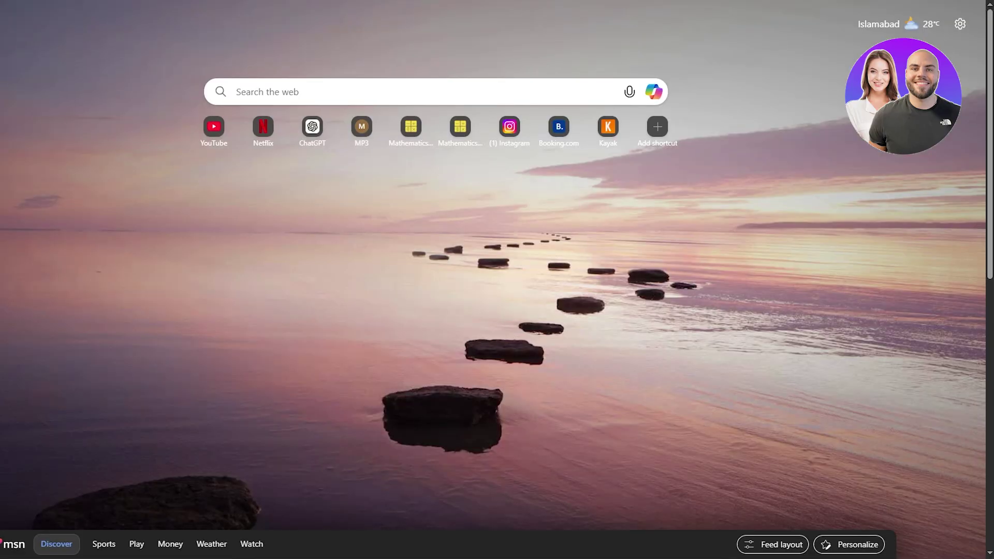
Load the Forme page's copied share link in a new Edge tab.
key("Return")
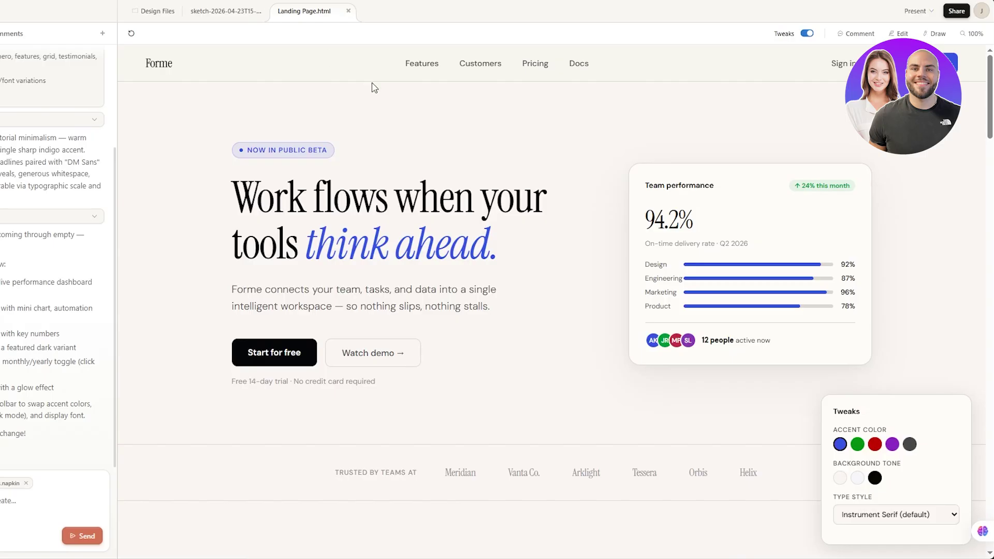
scroll(337, 145, "down", 7)
scroll(337, 145, "down", 3)
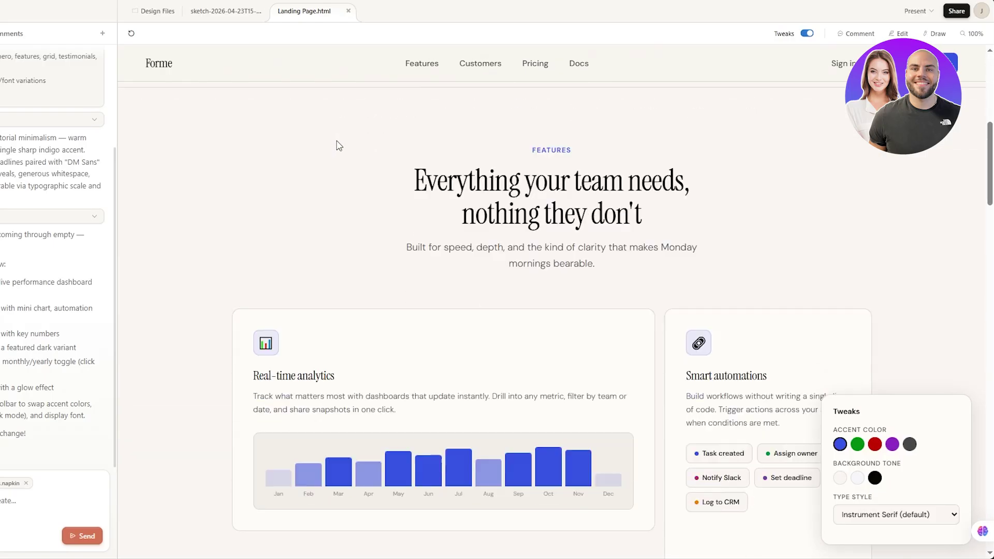
scroll(337, 145, "down", 3)
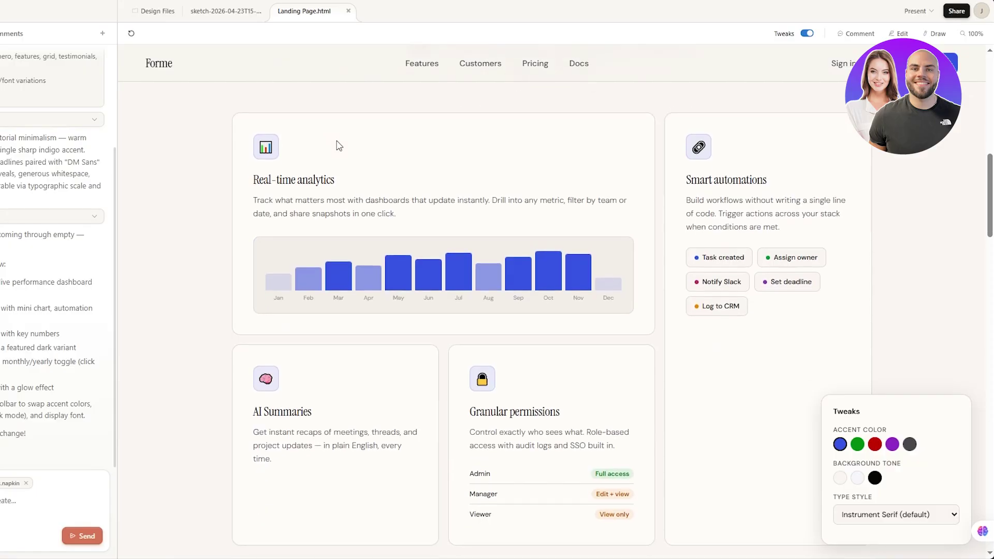
scroll(337, 145, "down", 2)
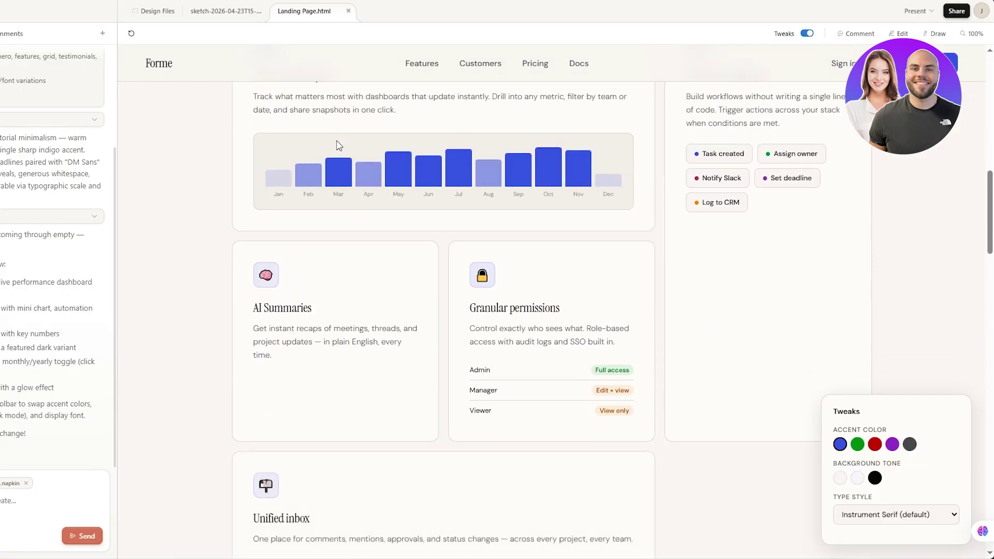